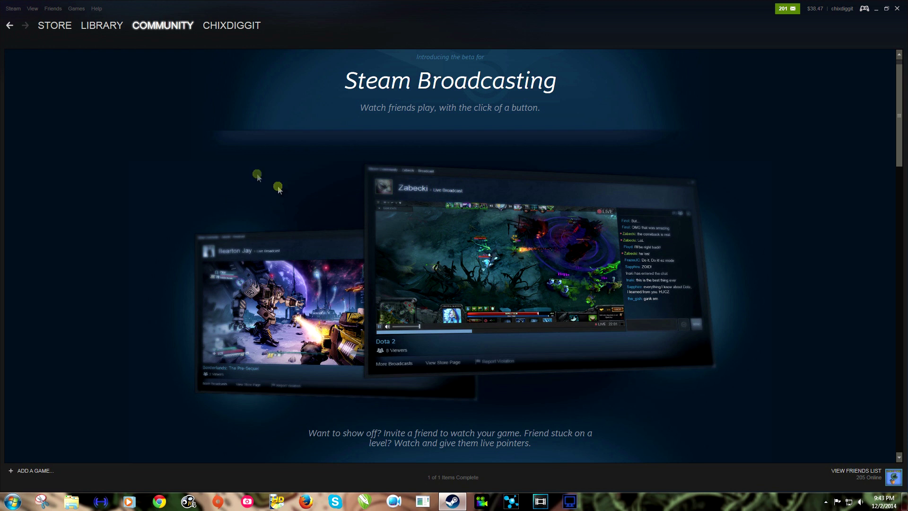
Set the account's beta participation to Steam Beta Update in the client settings and confirm the changes.
left_click(14, 9)
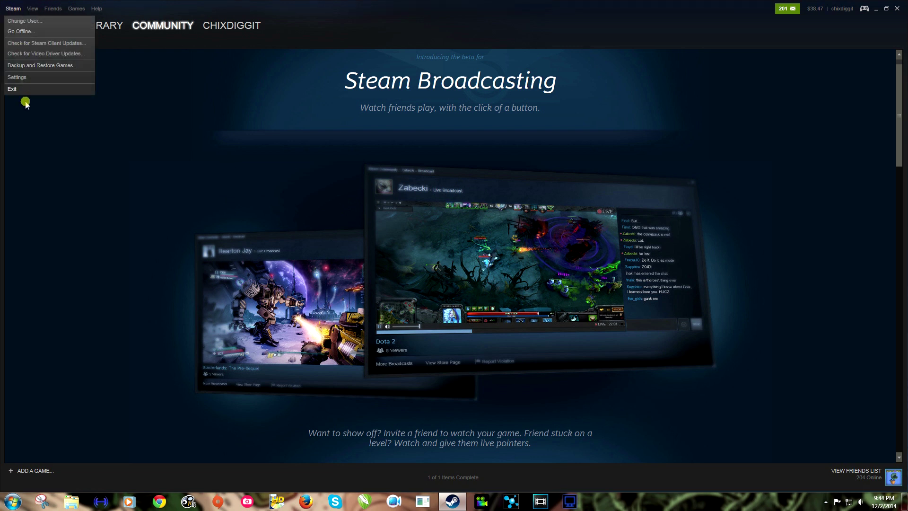
left_click(16, 77)
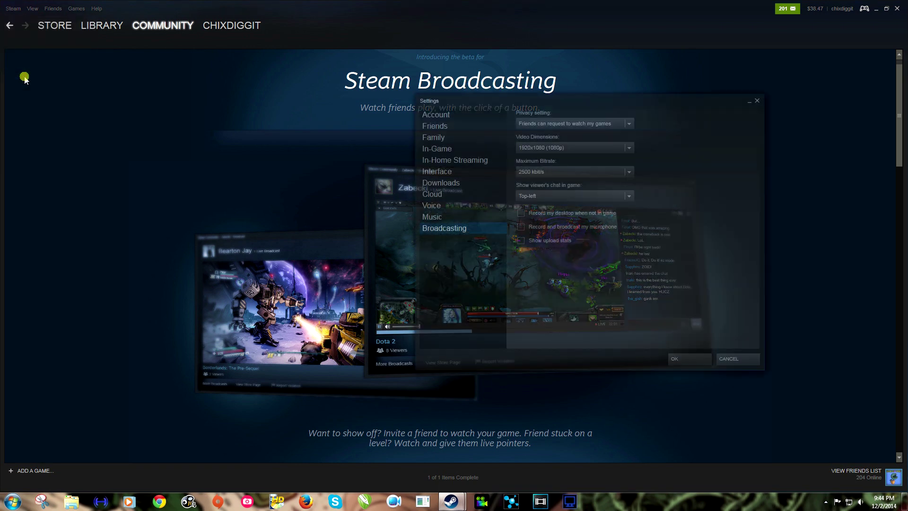
left_click(456, 116)
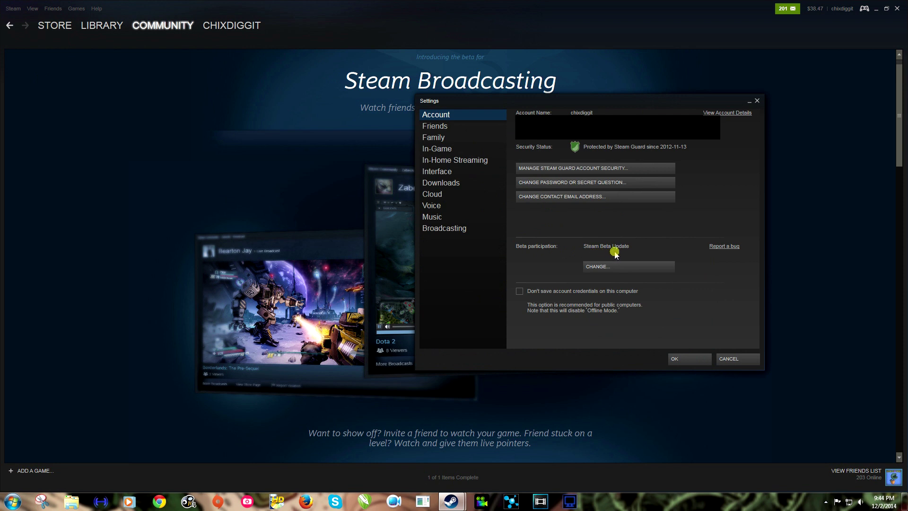
left_click(620, 267)
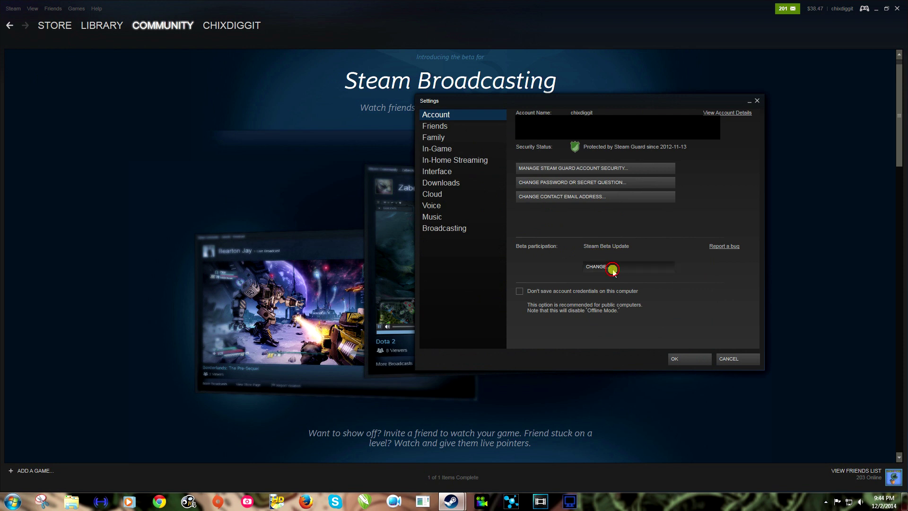
left_click(499, 275)
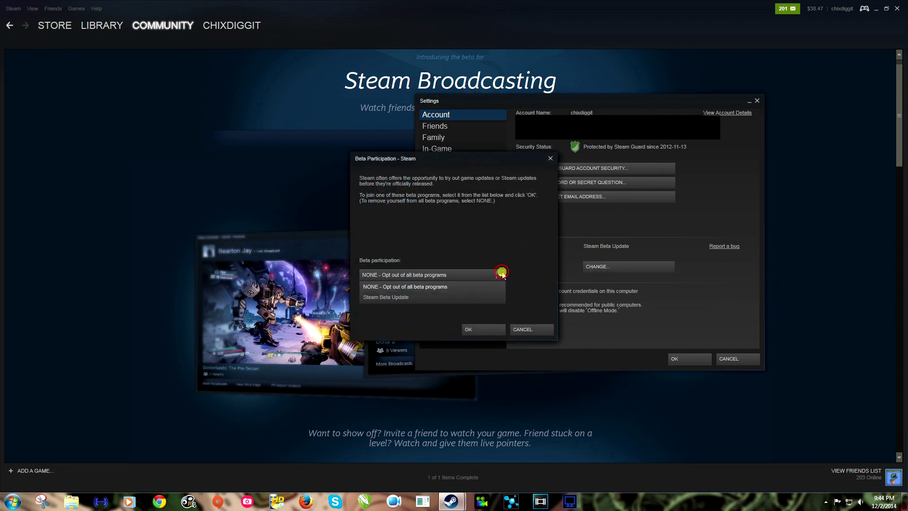
left_click(378, 295)
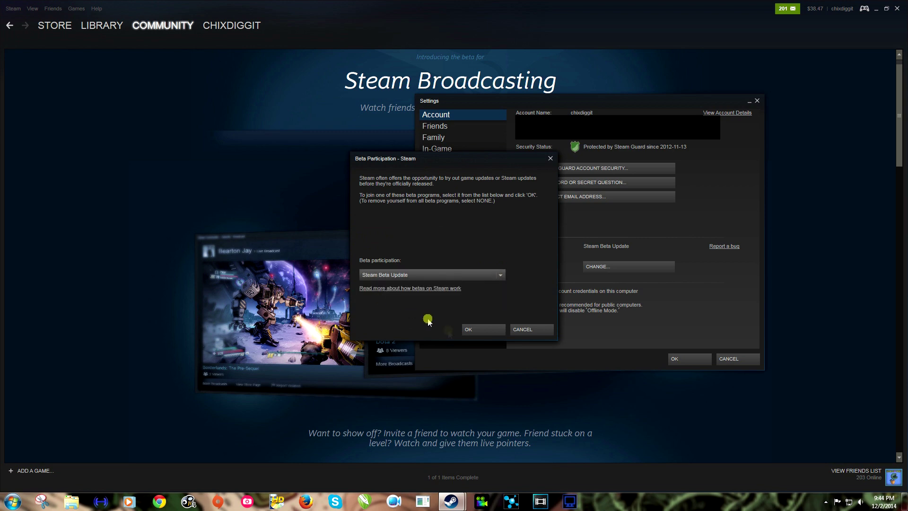
left_click(478, 330)
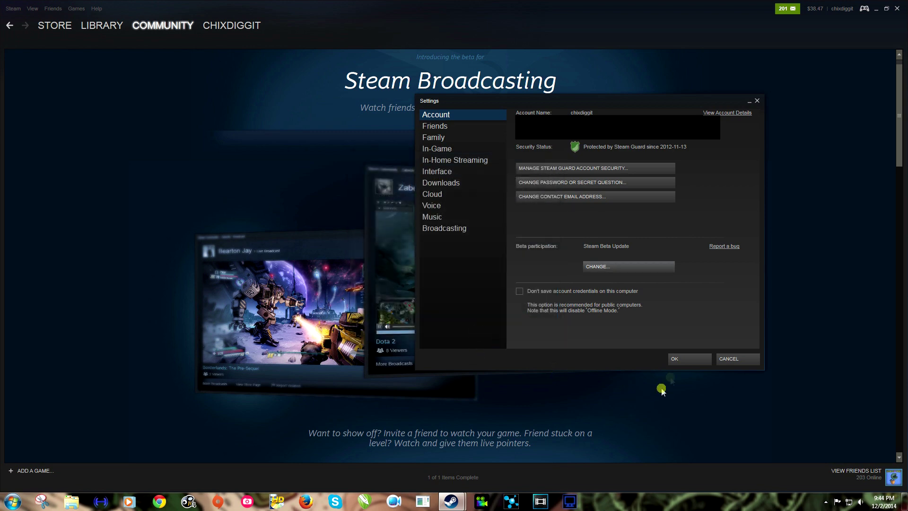
left_click(676, 361)
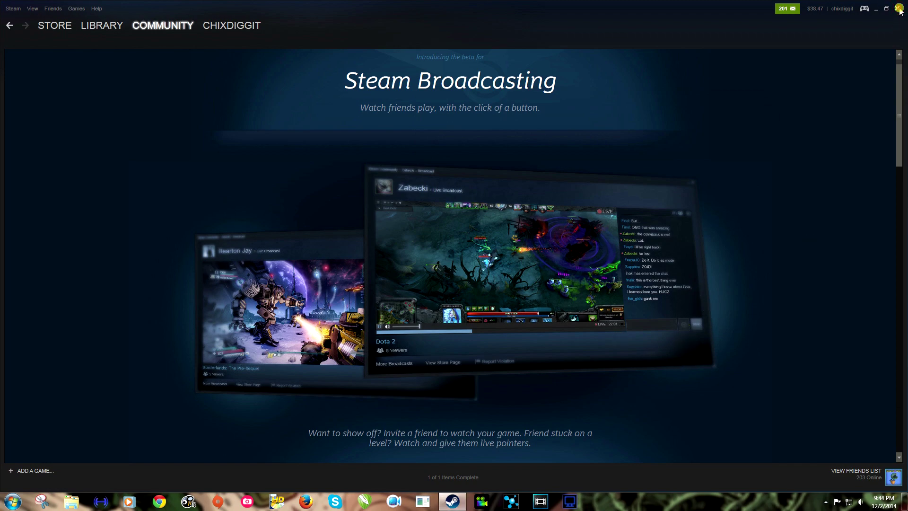
Exit Steam completely, including its background process, and launch it again.
left_click(899, 8)
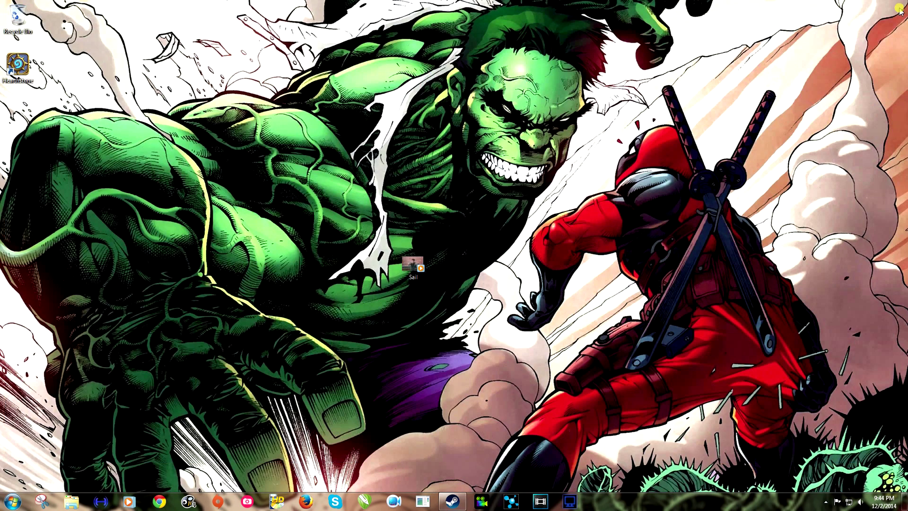
left_click(826, 502)
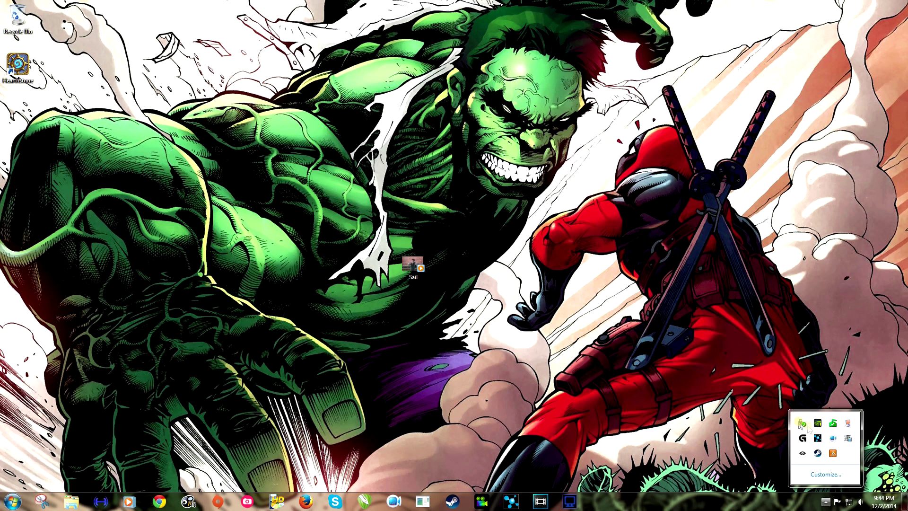
right_click(818, 454)
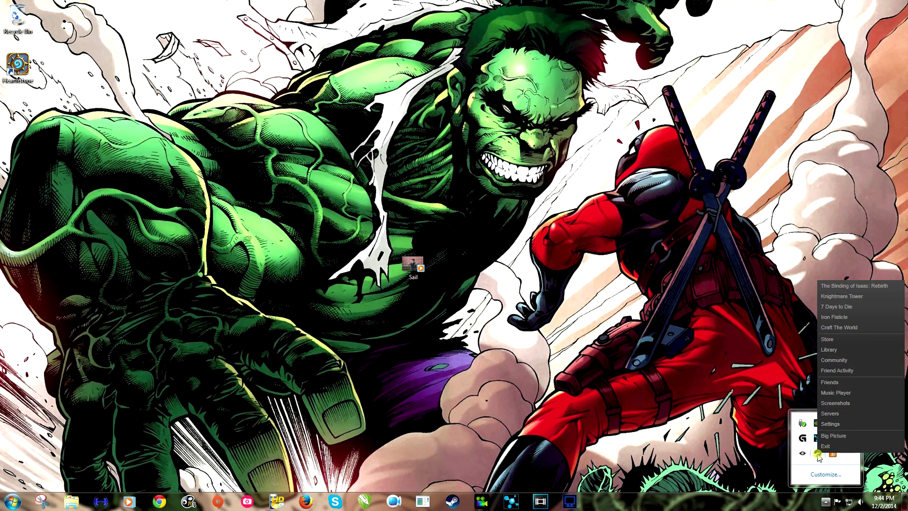
left_click(825, 445)
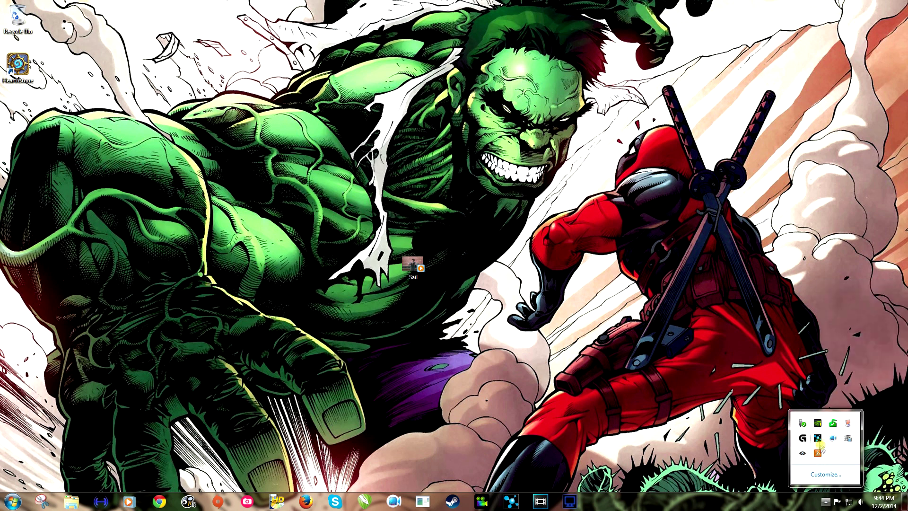
left_click(449, 498)
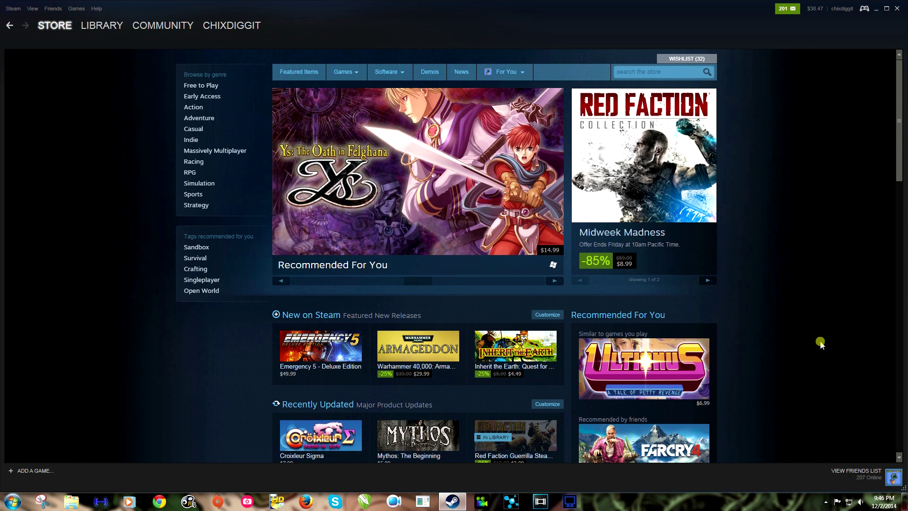
Set the broadcasting privacy setting to "Friends can watch my games" and save the settings.
left_click(8, 10)
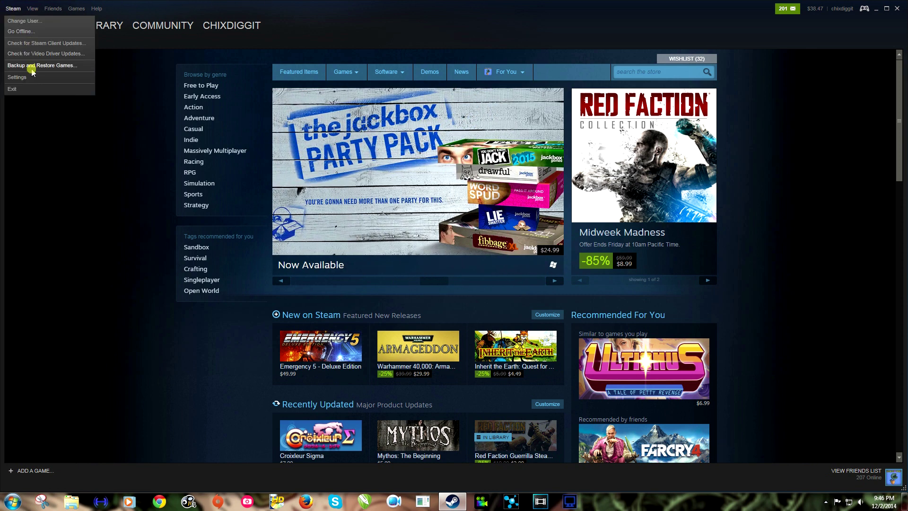
left_click(17, 77)
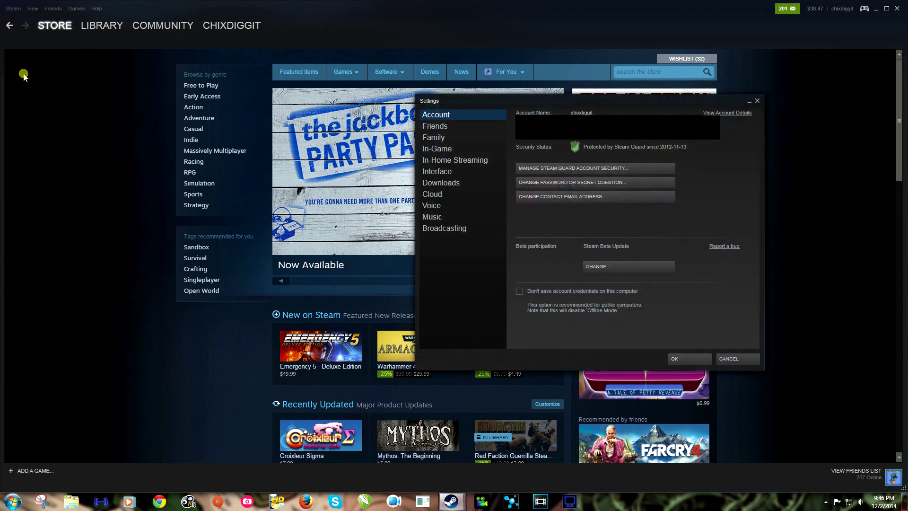
left_click(442, 229)
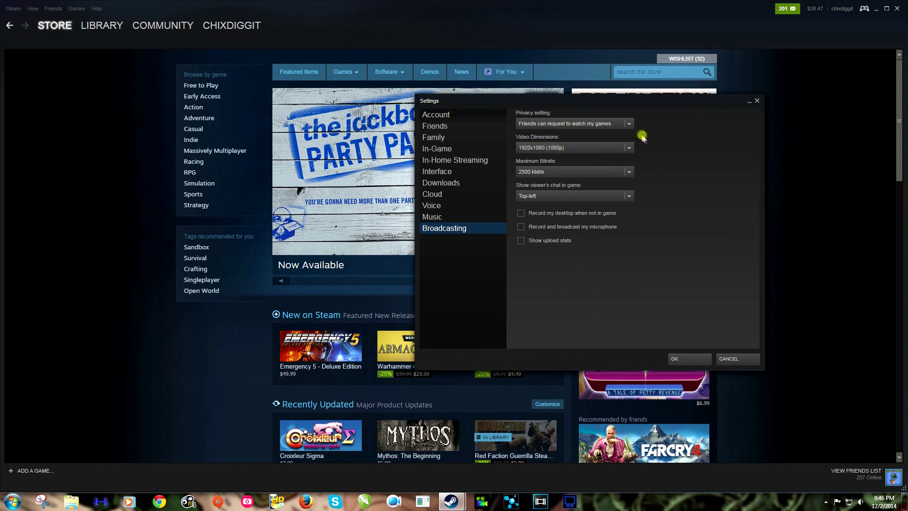
left_click(629, 124)
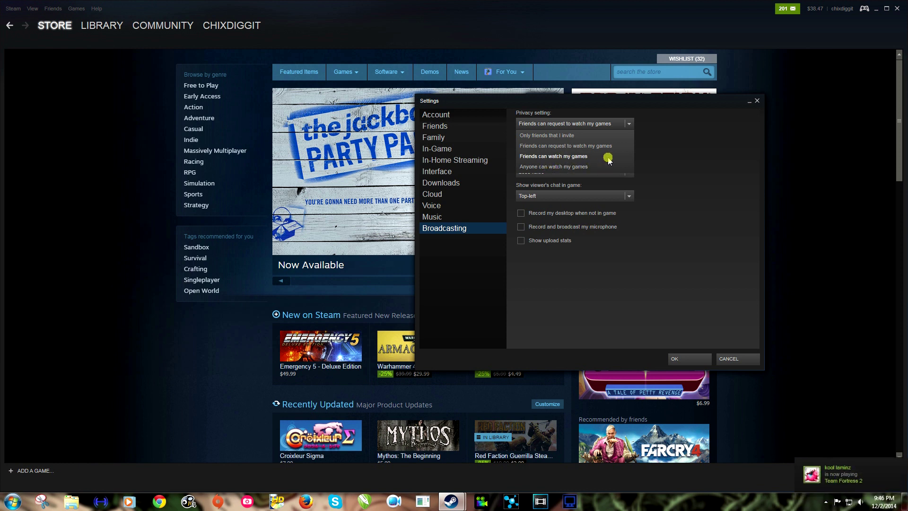
left_click(567, 157)
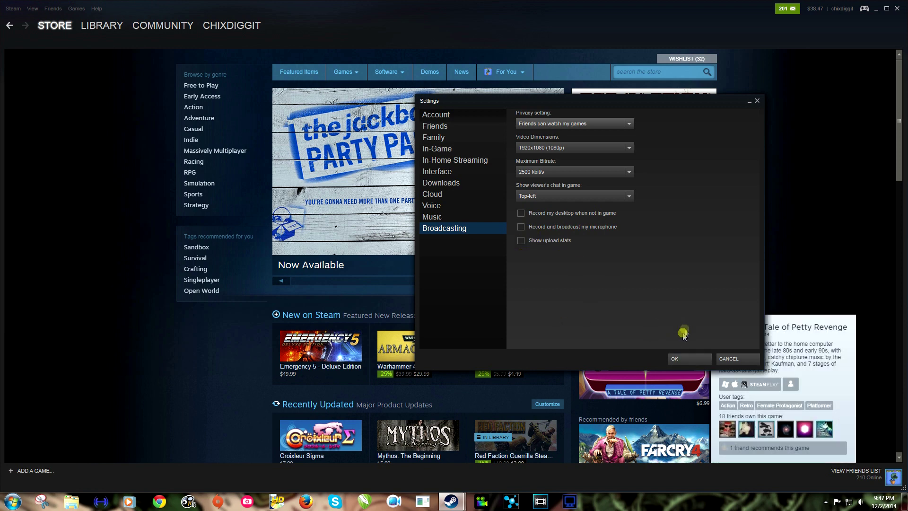
left_click(679, 360)
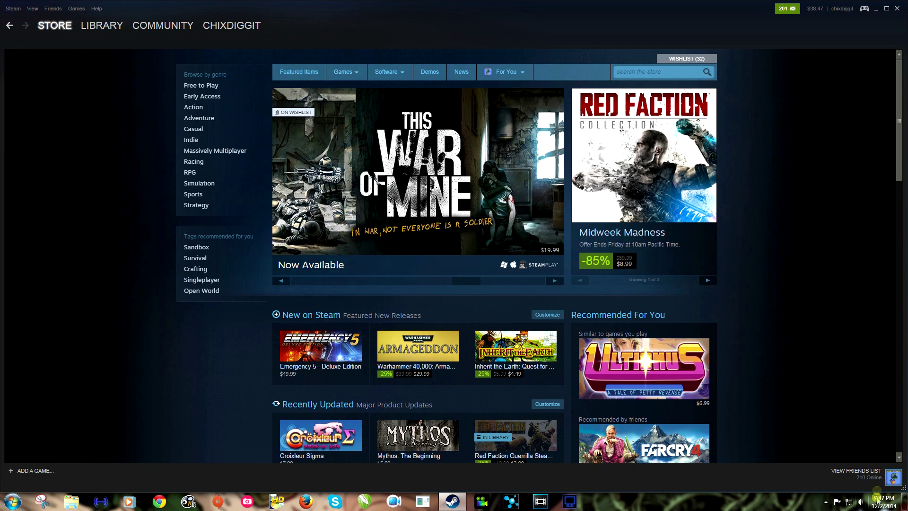
Look up the Watch Game option for an in-game friend playing Dota 2 in the friends list, then close the list.
left_click(855, 472)
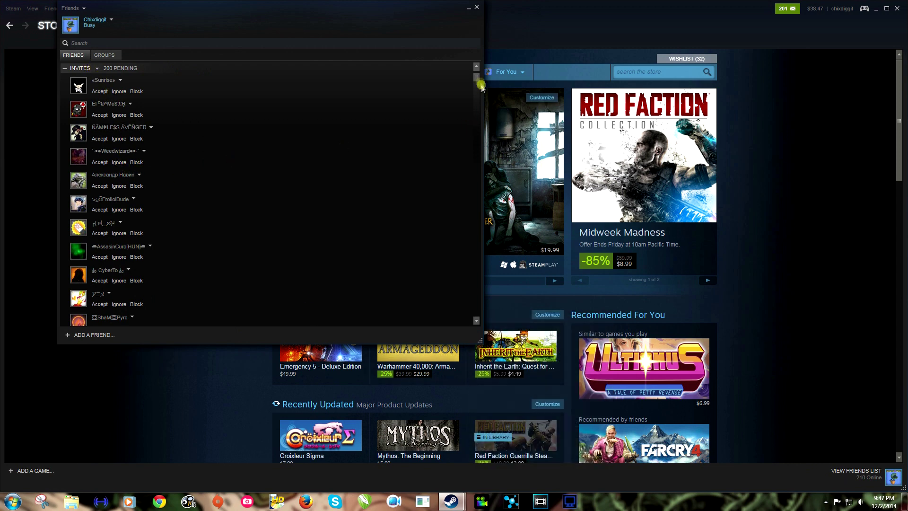
left_click_drag(477, 79, 487, 133)
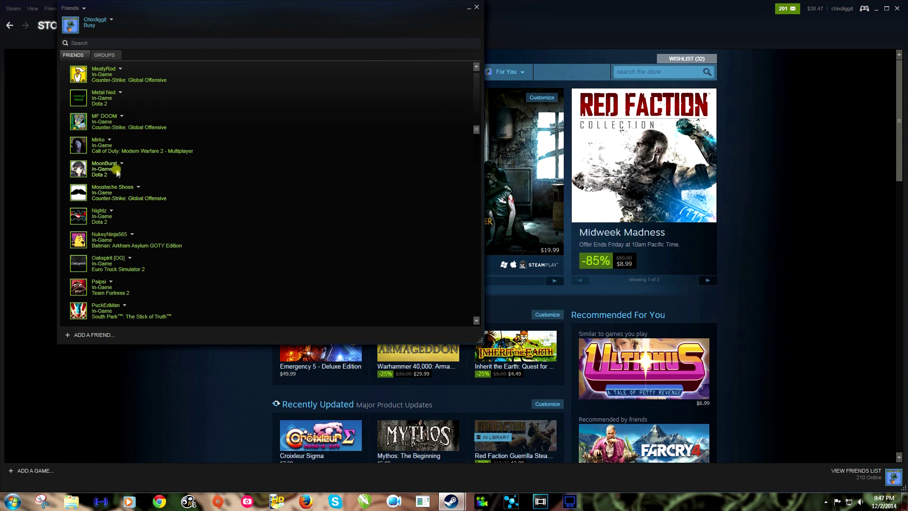
left_click(122, 164)
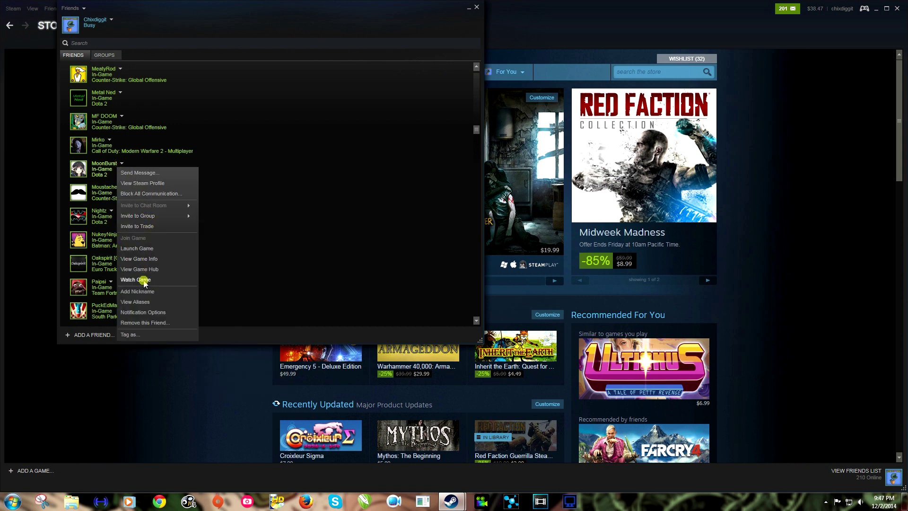
left_click(476, 7)
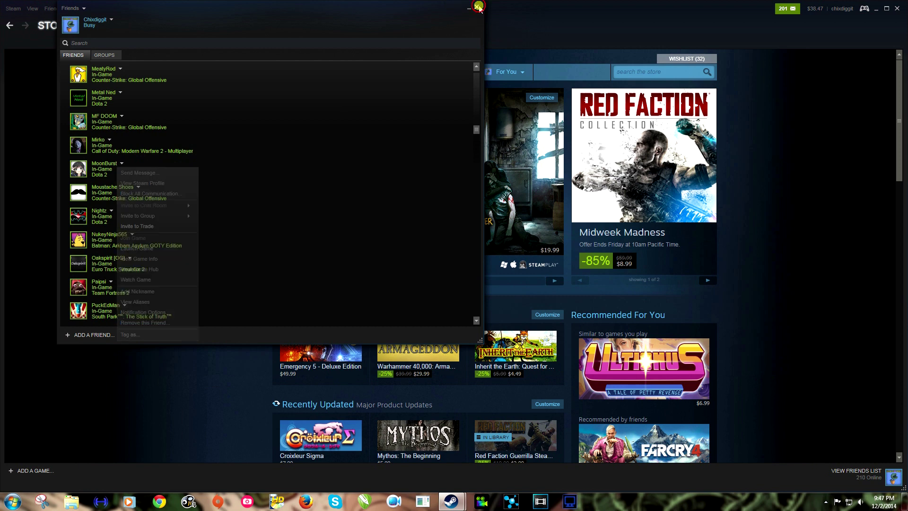
left_click(477, 7)
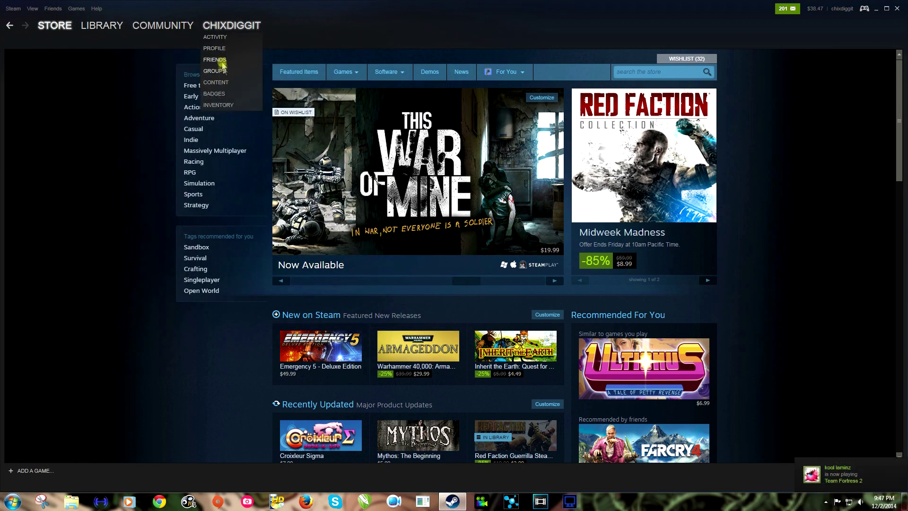
From the profile's friends page, open the friend playing The Stanley Parable, watch their live broadcast, and close its window.
left_click(221, 60)
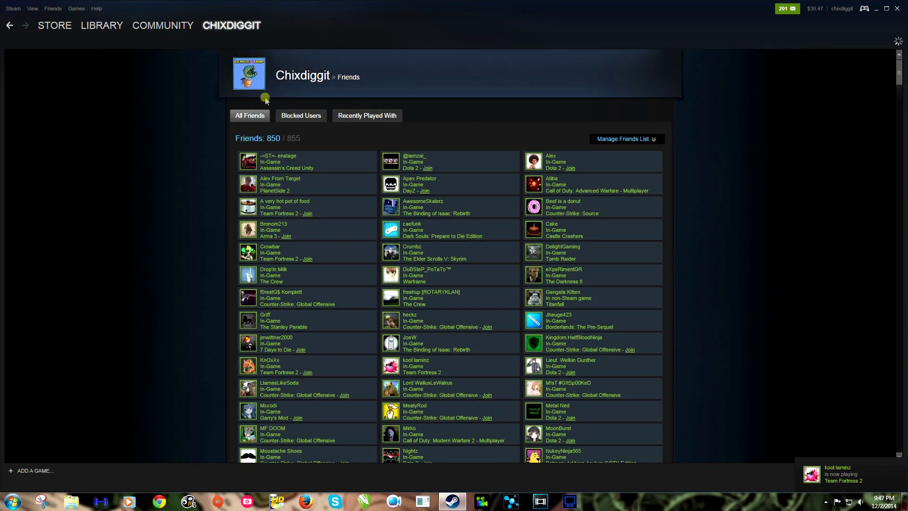
scroll(426, 241, "down", 2)
scroll(425, 240, "down", 2)
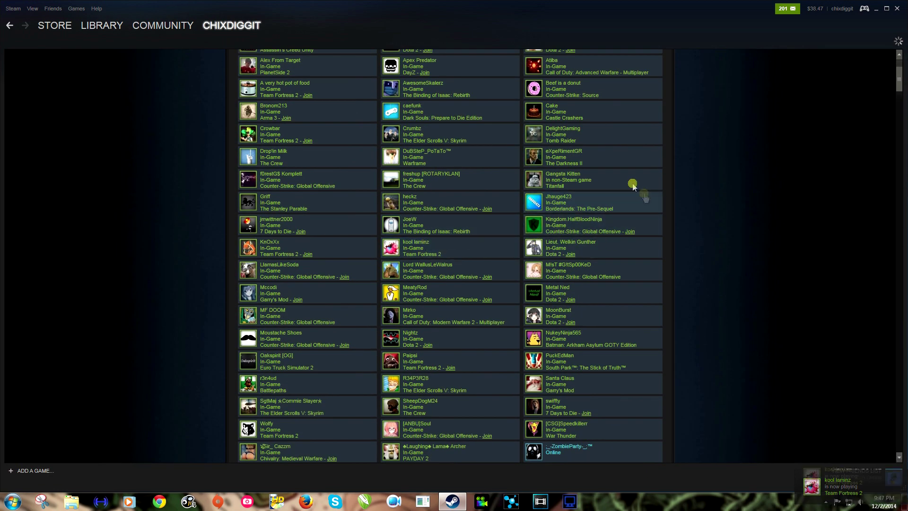
scroll(480, 277, "up", 2)
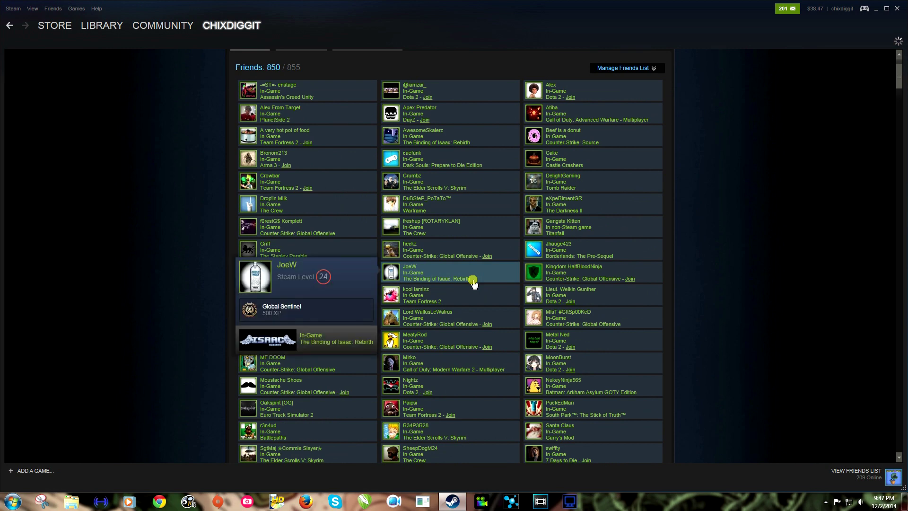
left_click(286, 246)
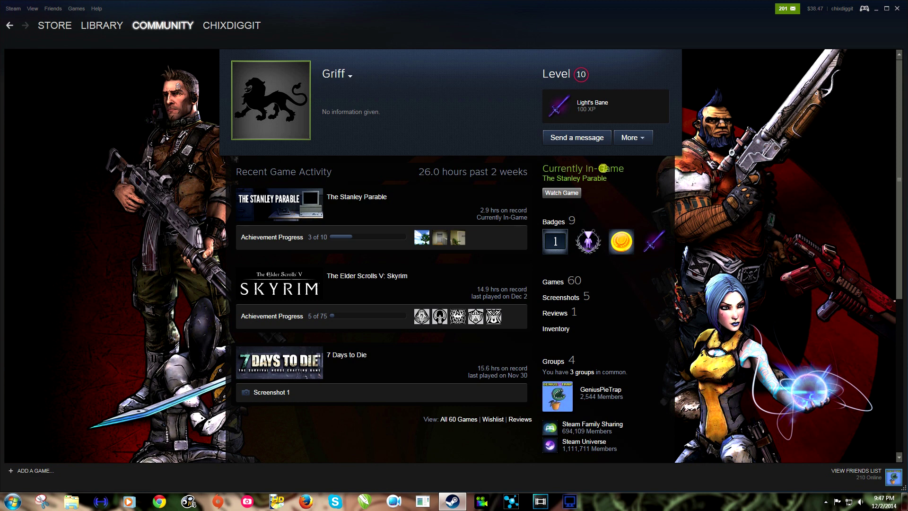
left_click(561, 193)
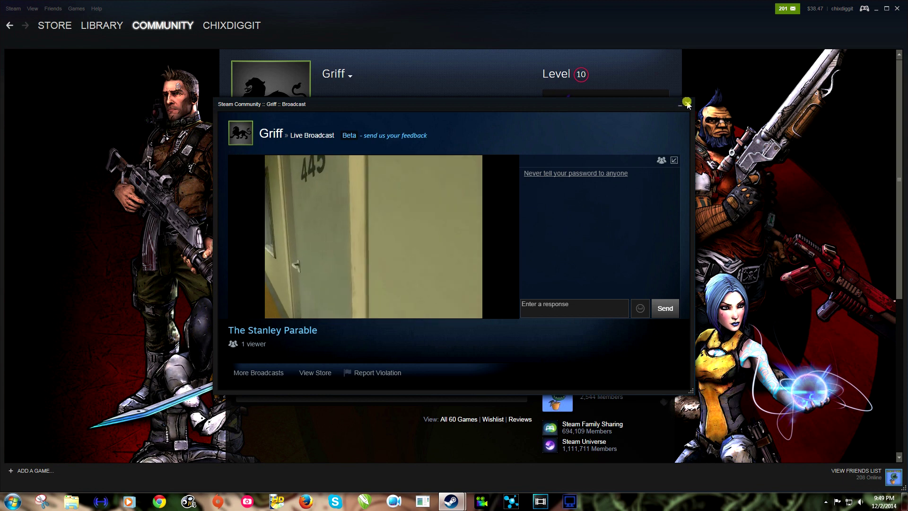
left_click(687, 103)
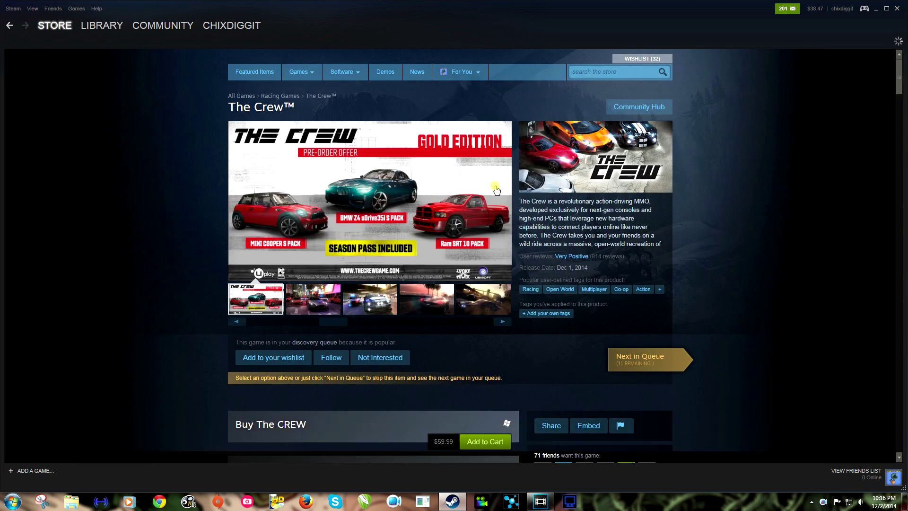
Browse the live broadcasts in The Crew's community hub and start watching the first one listed.
left_click(629, 112)
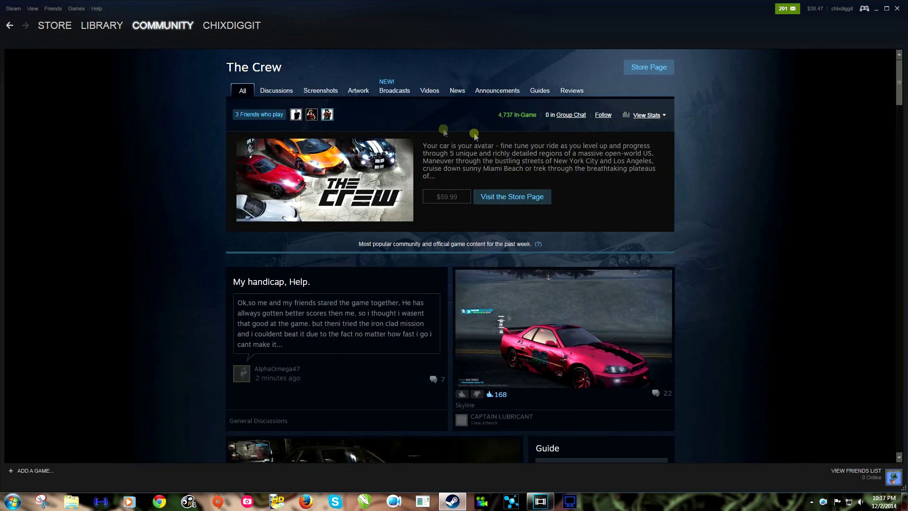
left_click(386, 96)
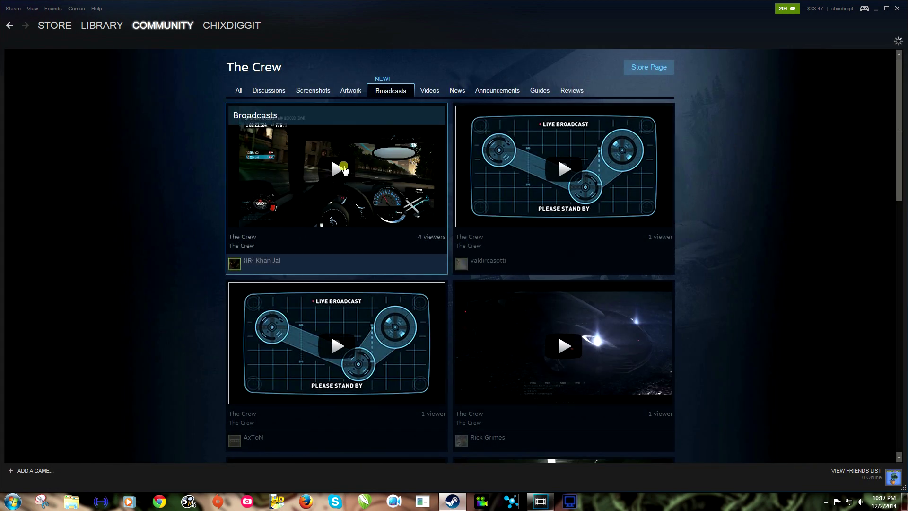
scroll(512, 212, "down", 2)
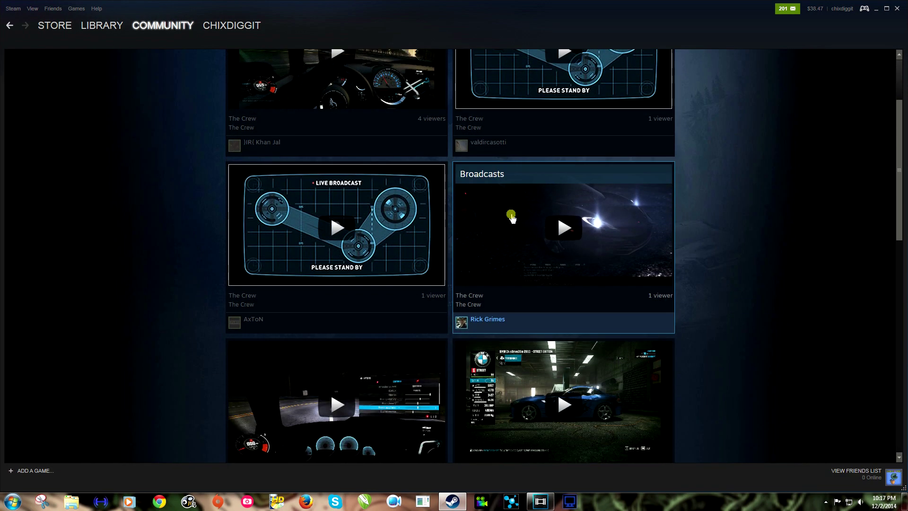
scroll(511, 215, "up", 2)
left_click(331, 168)
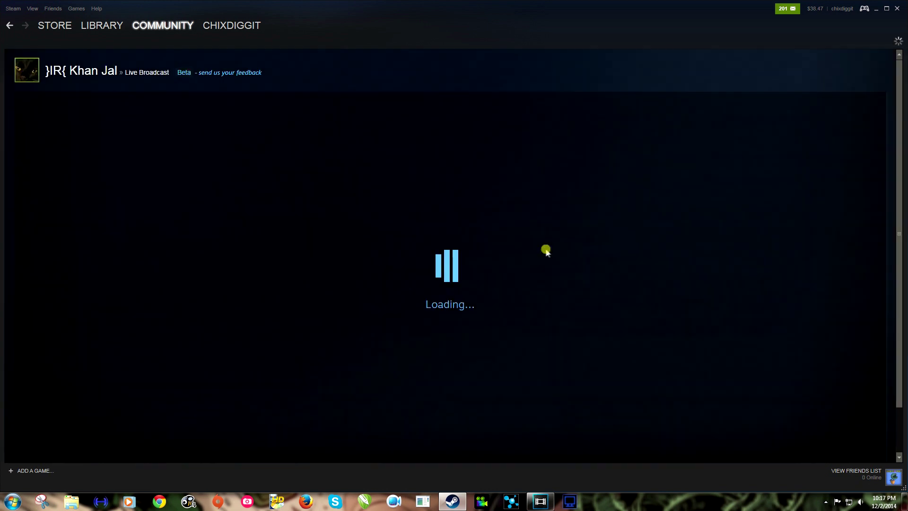